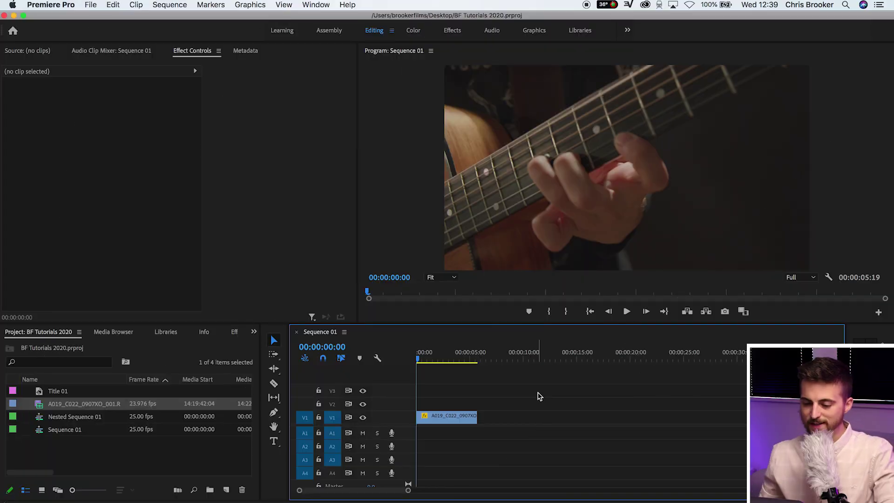
Play the guitar clip, rewind to its first frame, and play it again.
{"action": "key", "text": "space"}
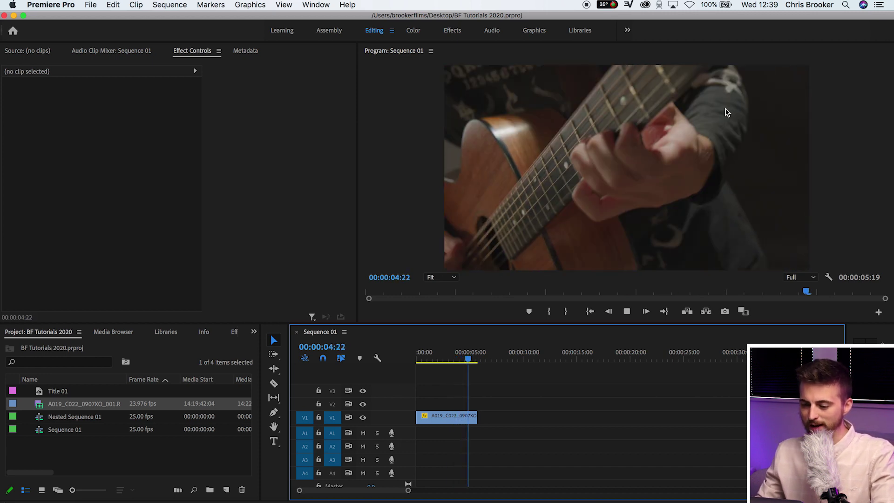
{"action": "left_click_drag", "start_coordinate": [495, 365], "coordinate": [372, 363]}
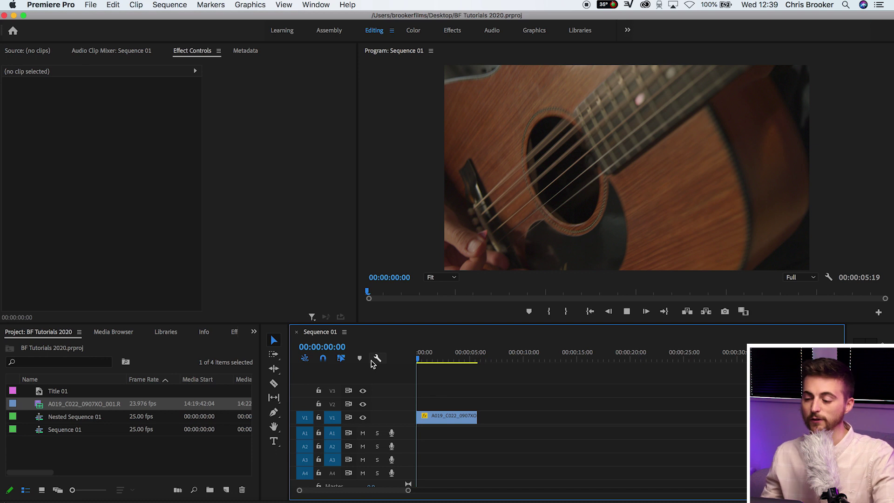
{"action": "key", "text": "space"}
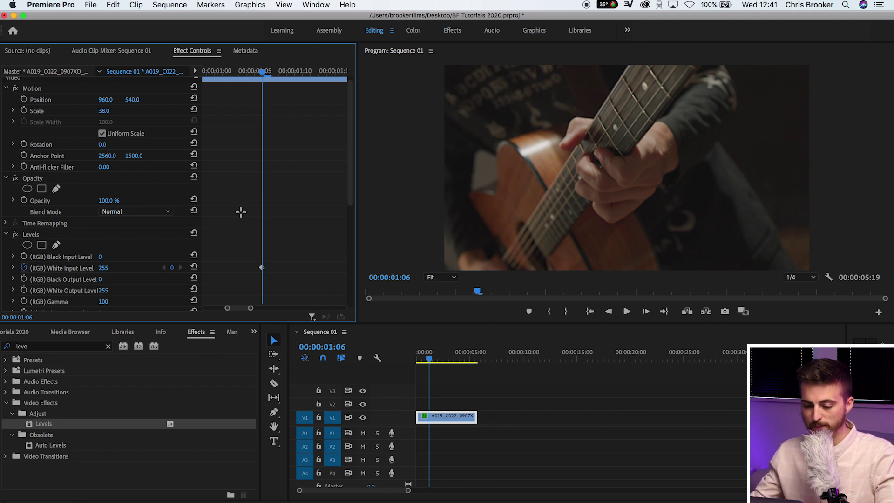
Keyframe RGB White Input Level to 77 at 00:00:01:06, returning to 255 on the next frame.
{"action": "key", "text": "Right"}
{"action": "left_click", "coordinate": [499, 385]}
{"action": "key", "text": "equal"}
{"action": "key", "text": "equal"}
{"action": "key", "text": "equal"}
{"action": "left_click_drag", "start_coordinate": [601, 364], "coordinate": [625, 365]}
{"action": "left_click", "coordinate": [613, 421]}
{"action": "left_click_drag", "start_coordinate": [108, 277], "coordinate": [24, 276]}
{"action": "key", "text": "Right"}
{"action": "key", "text": "super+z"}
Replay around the one-frame flash to preview it, parking on the brightened 01:07 frame.
{"action": "left_click_drag", "start_coordinate": [629, 361], "coordinate": [612, 361]}
{"action": "key", "text": "space"}
{"action": "left_click", "coordinate": [607, 354]}
{"action": "left_click", "coordinate": [599, 352]}
{"action": "key", "text": "space"}
{"action": "left_click_drag", "start_coordinate": [604, 355], "coordinate": [625, 353]}
{"action": "key", "text": "minus"}
{"action": "key", "text": "minus"}
Paste the White Input Level flash keyframes at several more points along the guitar clip.
{"action": "left_click", "coordinate": [245, 281]}
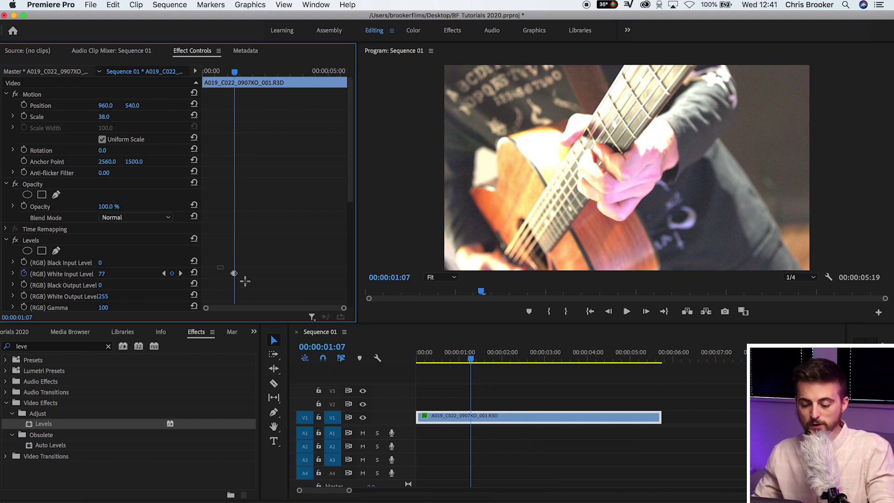
{"action": "left_click", "coordinate": [252, 72]}
{"action": "left_click", "coordinate": [290, 72]}
{"action": "left_click", "coordinate": [313, 72]}
{"action": "left_click", "coordinate": [336, 72]}
{"action": "left_click", "coordinate": [247, 72]}
Play the sequence from the beginning to review the added flashes.
{"action": "left_click_drag", "start_coordinate": [247, 72], "coordinate": [214, 72]}
{"action": "left_click", "coordinate": [427, 350]}
{"action": "key", "text": "space"}
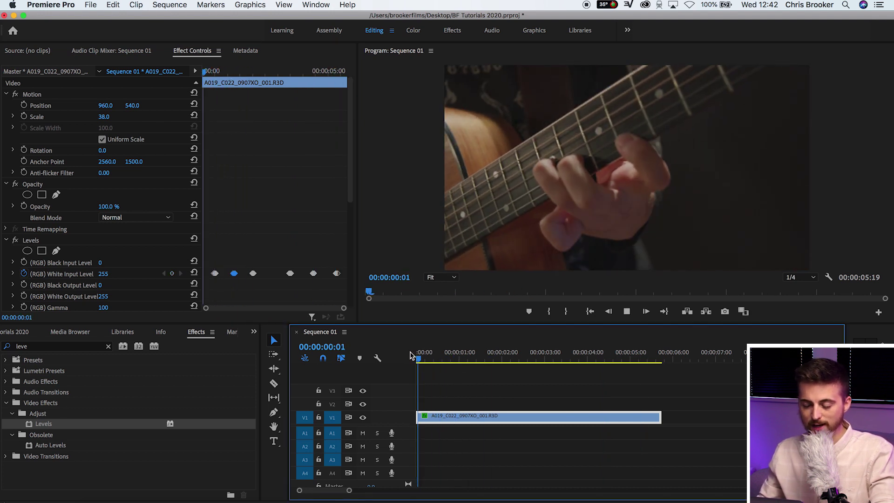